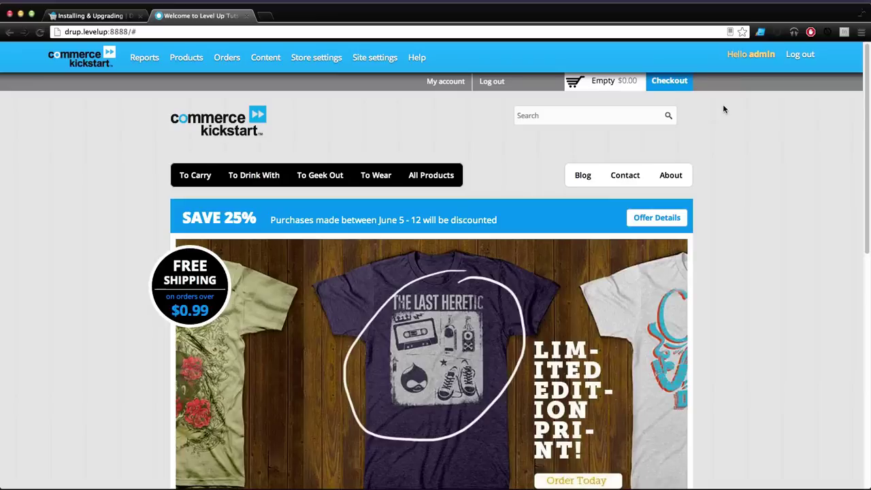
# Open the store's help pages and browse the getting started guide and videos
pyautogui.click(419, 60)
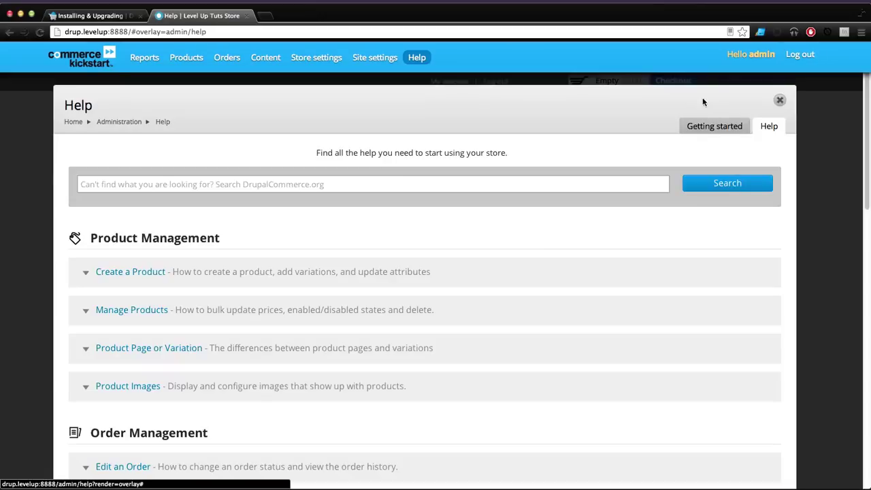
pyautogui.click(703, 131)
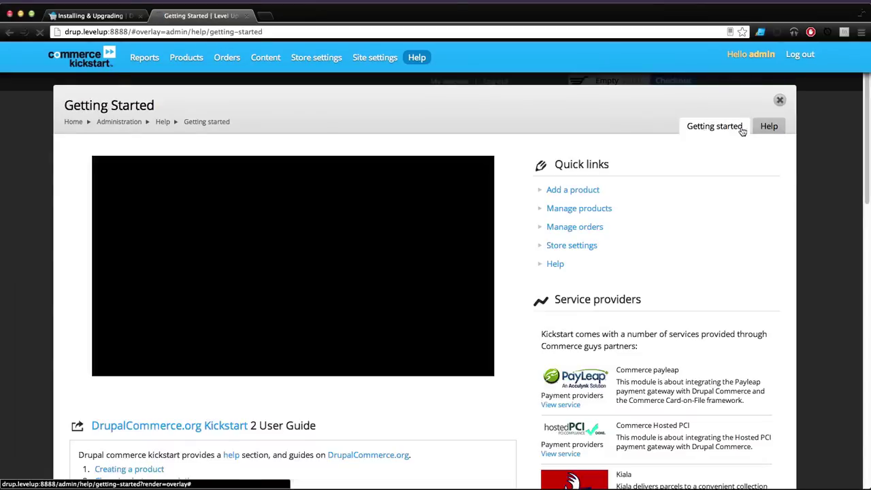
pyautogui.scroll(-7, 532, 370)
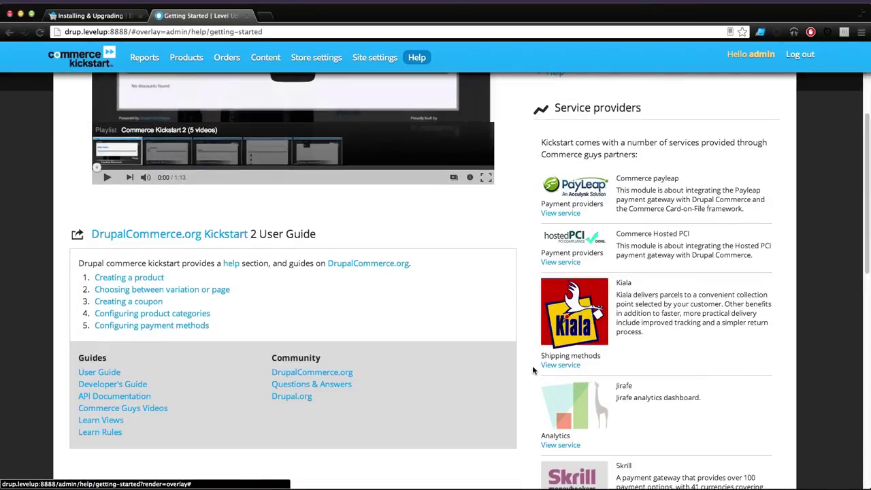
pyautogui.scroll(4, 532, 371)
pyautogui.scroll(-4, 532, 370)
pyautogui.scroll(-4, 534, 373)
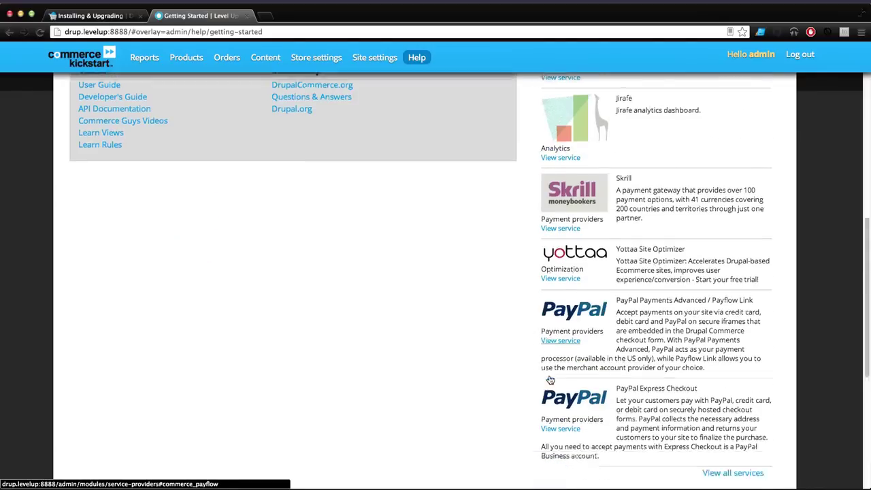
pyautogui.scroll(5, 549, 374)
pyautogui.scroll(6, 549, 375)
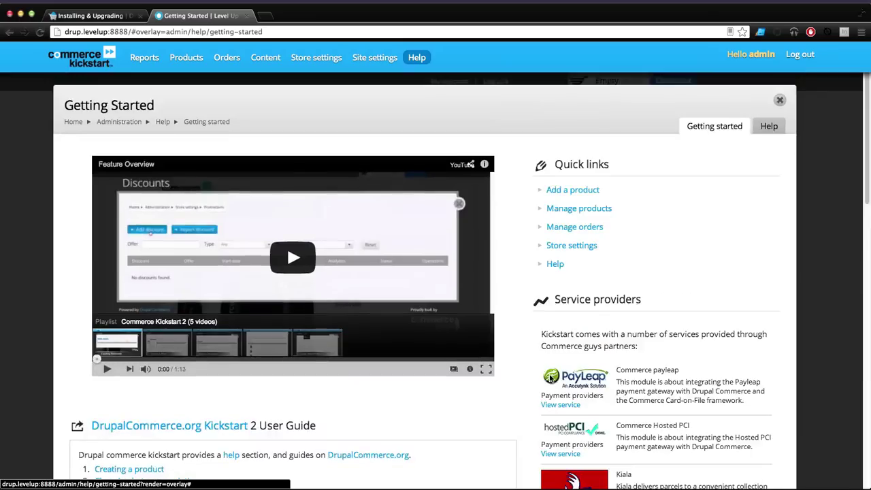
# Go back to the help topics list, then close help to return to the storefront
pyautogui.click(769, 127)
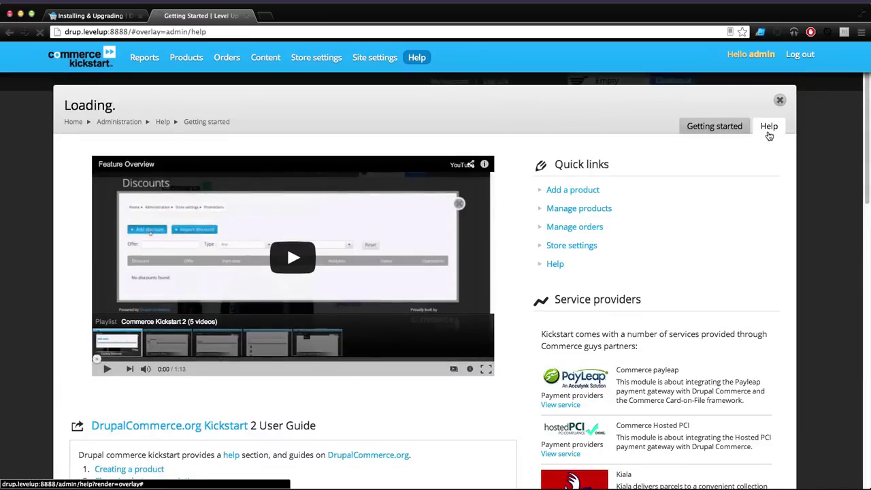
pyautogui.scroll(-3, 134, 237)
pyautogui.scroll(-2, 134, 237)
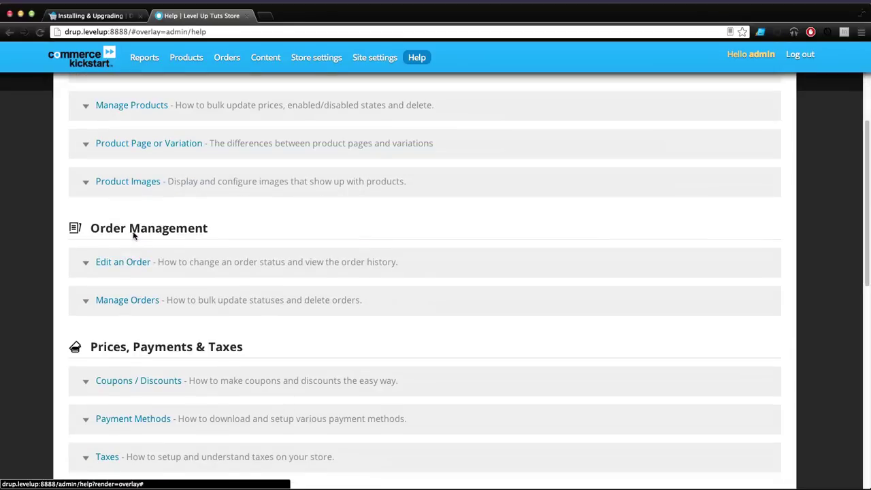
pyautogui.scroll(4, 136, 235)
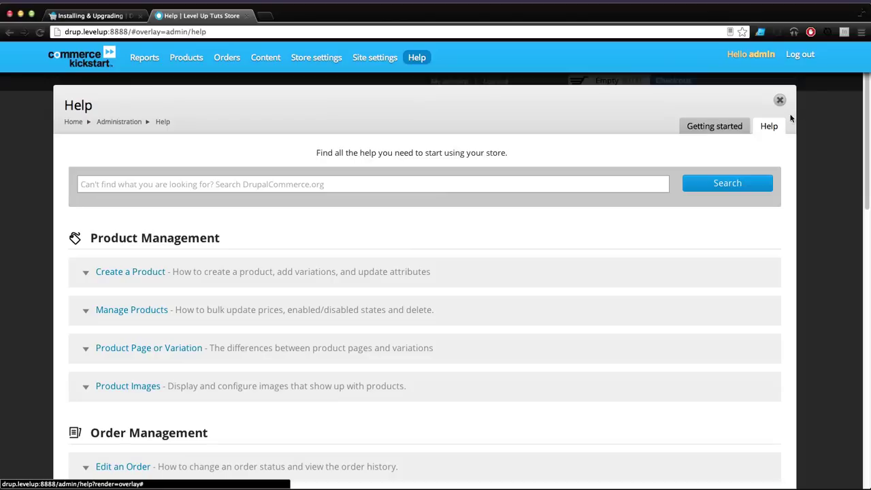
pyautogui.click(779, 102)
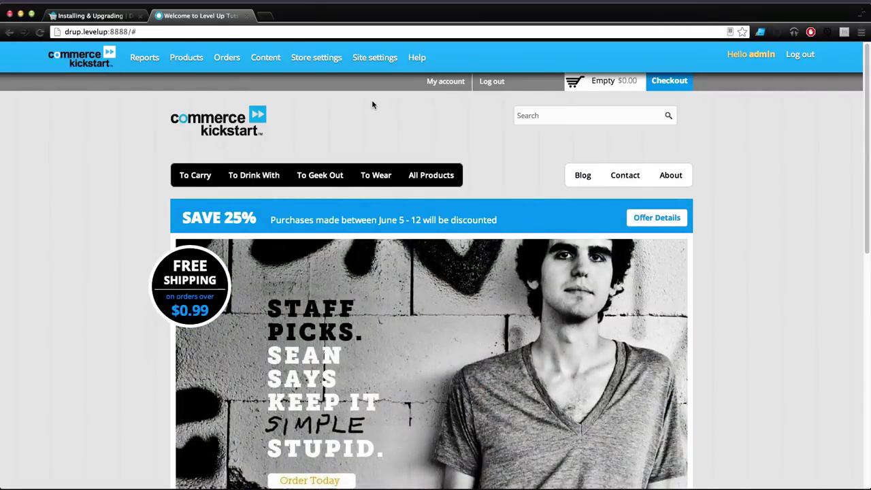
pyautogui.scroll(-10, 441, 144)
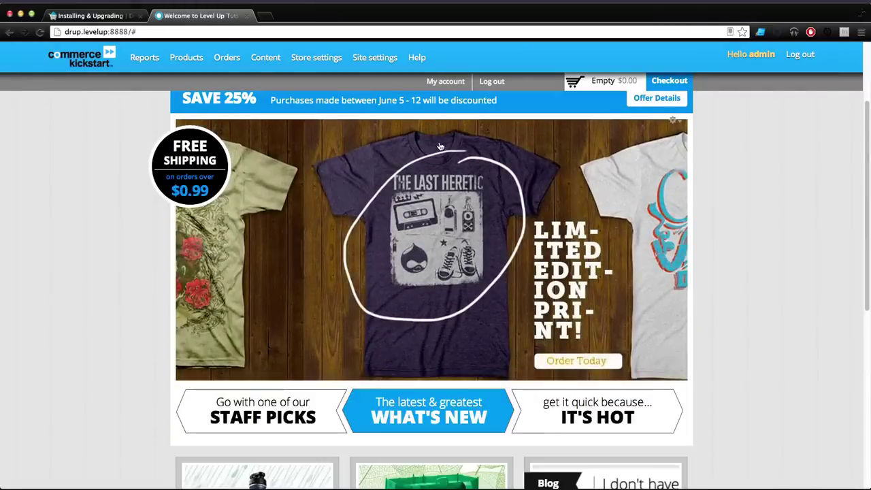
pyautogui.scroll(10, 434, 146)
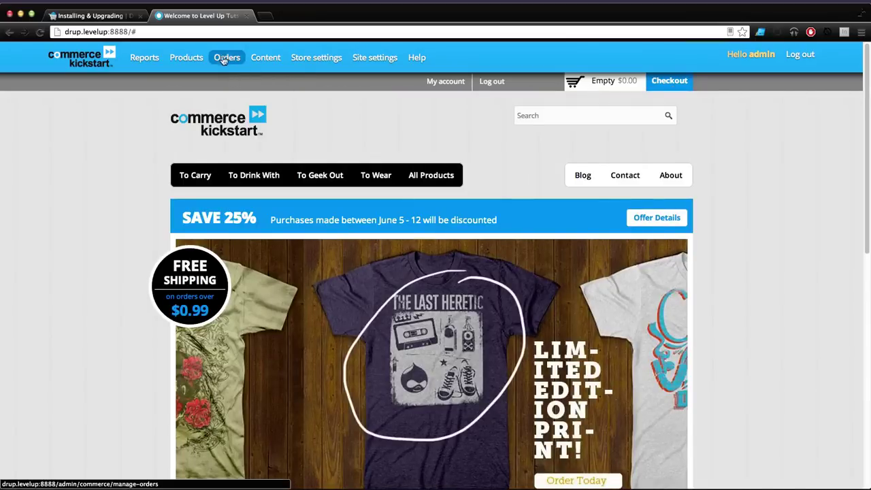
# Open the Jirafe reports dashboard and highlight its not-configured message and title
pyautogui.click(133, 59)
pyautogui.moveTo(177, 58)
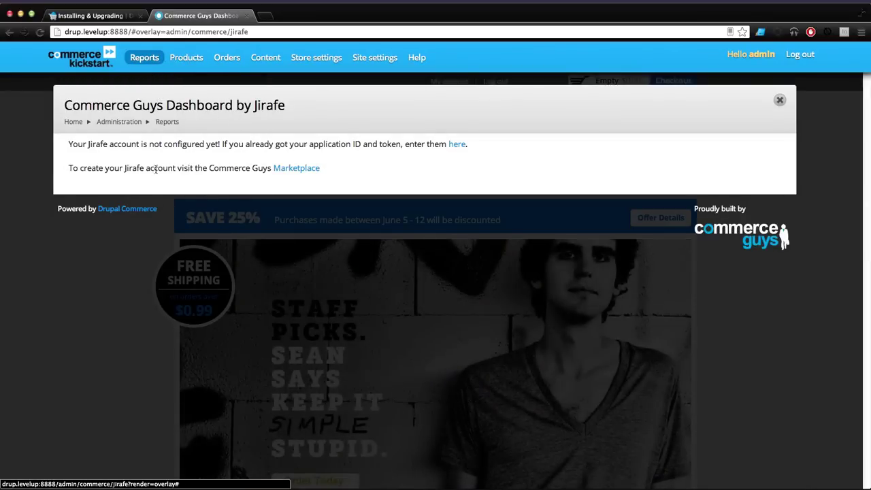
pyautogui.moveTo(144, 169); pyautogui.dragTo(123, 169)
pyautogui.doubleClick(129, 168)
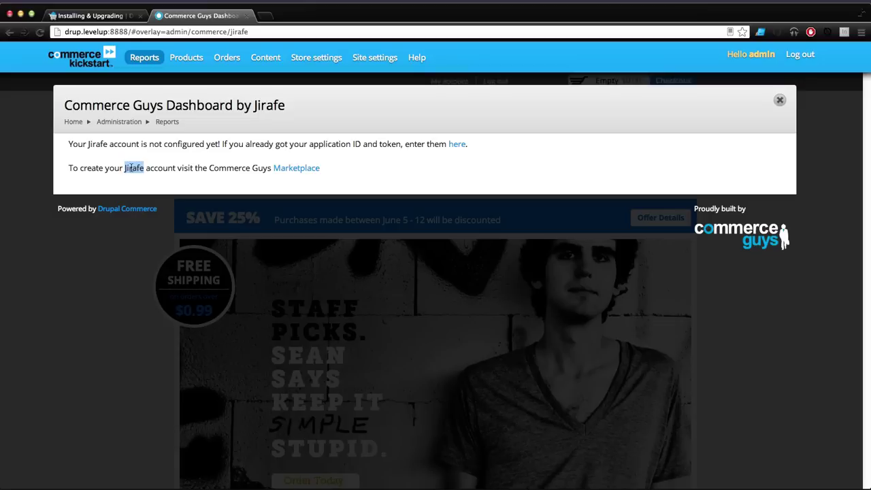
pyautogui.moveTo(270, 106); pyautogui.dragTo(336, 118)
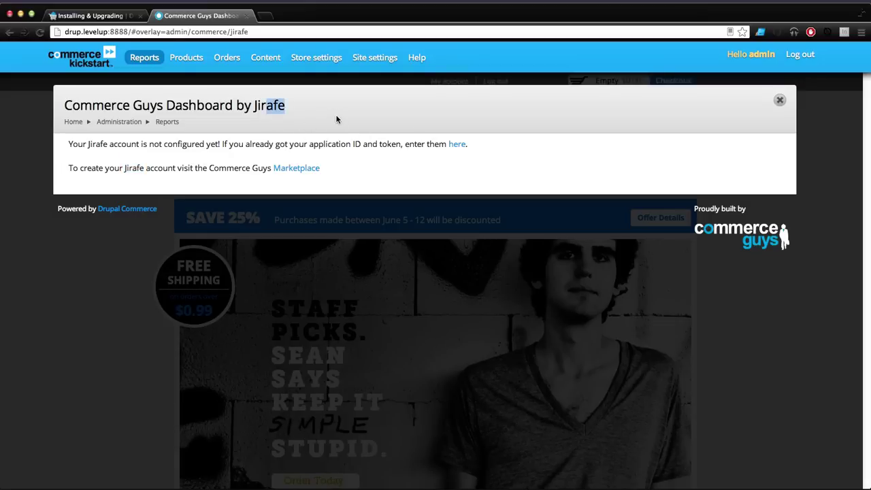
pyautogui.tripleClick(474, 154)
pyautogui.click(412, 160)
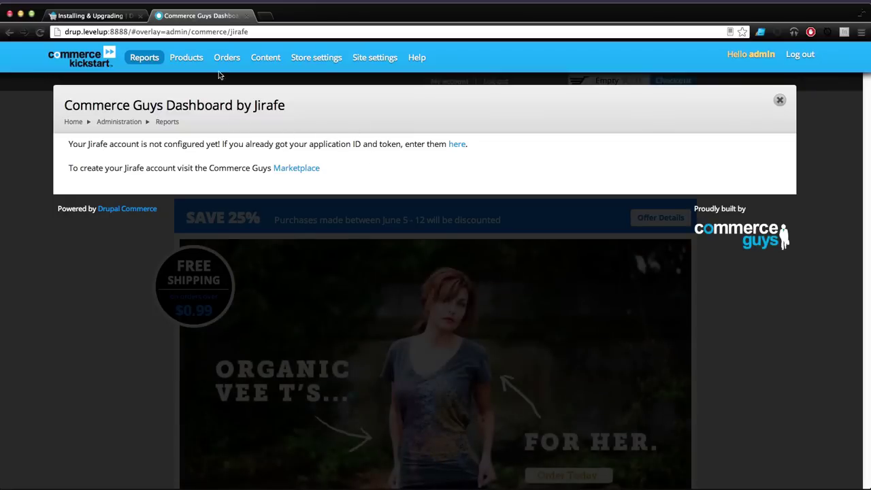
# Open the products list and look at the product type and status filters without changing them
pyautogui.click(184, 61)
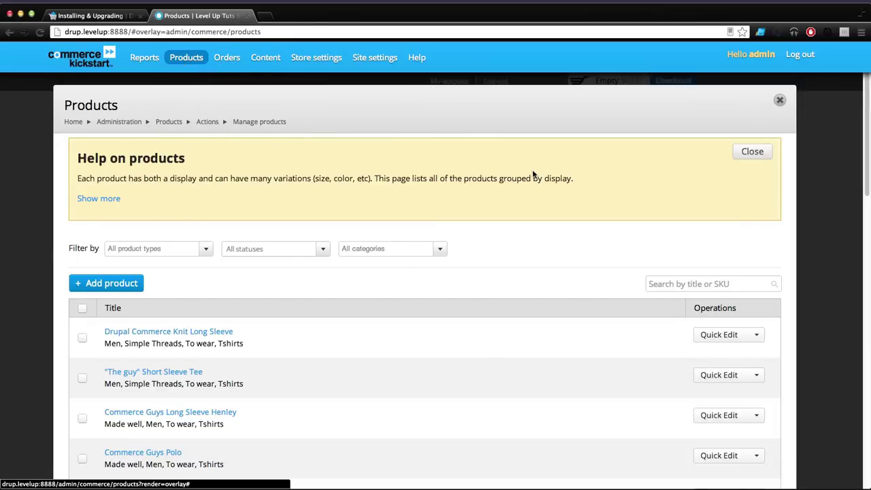
pyautogui.click(196, 249)
pyautogui.click(215, 239)
pyautogui.click(290, 249)
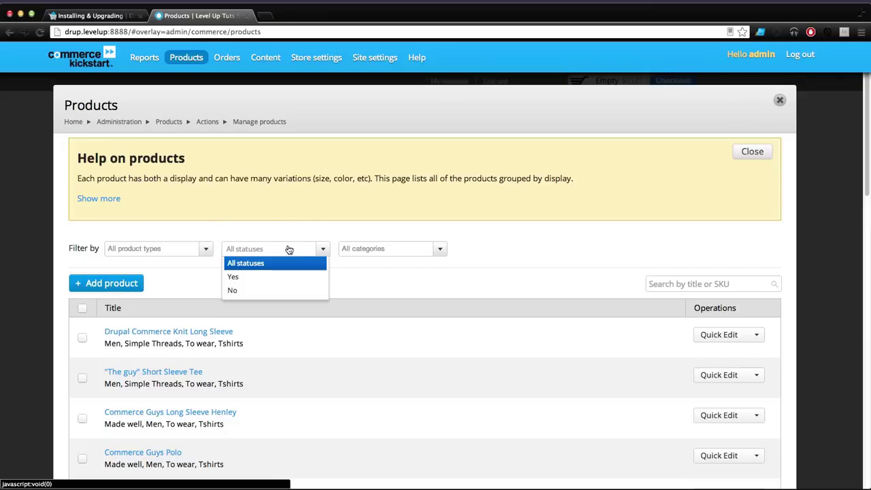
pyautogui.click(373, 240)
pyautogui.scroll(-10, 401, 243)
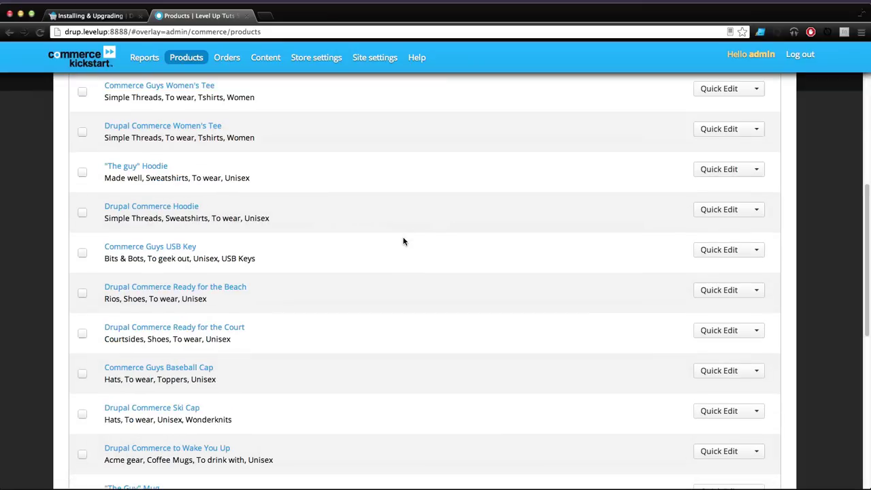
pyautogui.scroll(6, 381, 266)
pyautogui.scroll(5, 381, 266)
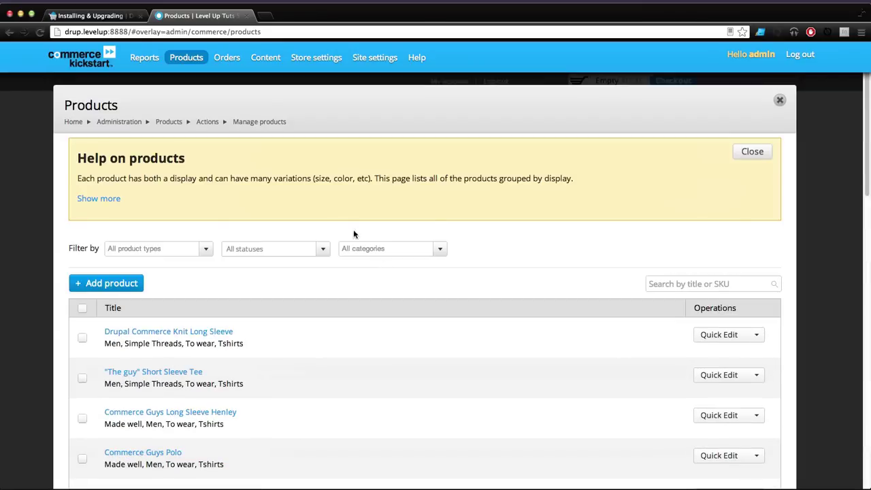
# Hide the products help box and reload the product management list
pyautogui.click(759, 155)
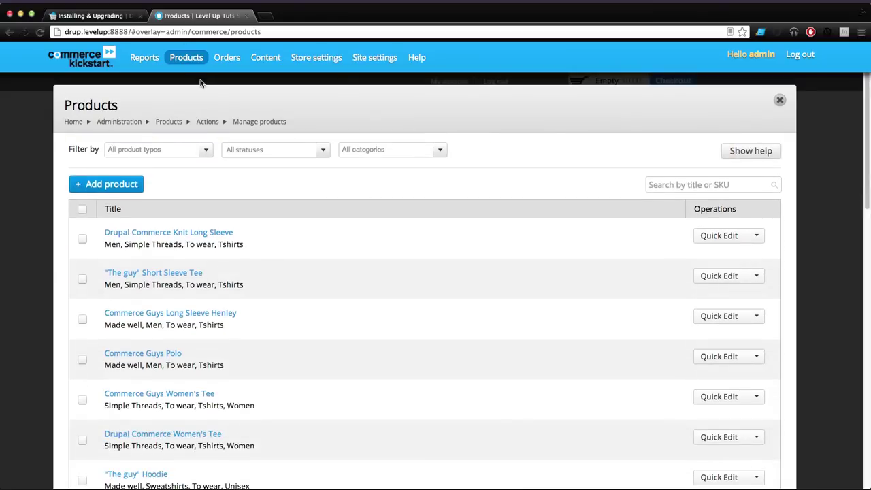
pyautogui.moveTo(181, 62)
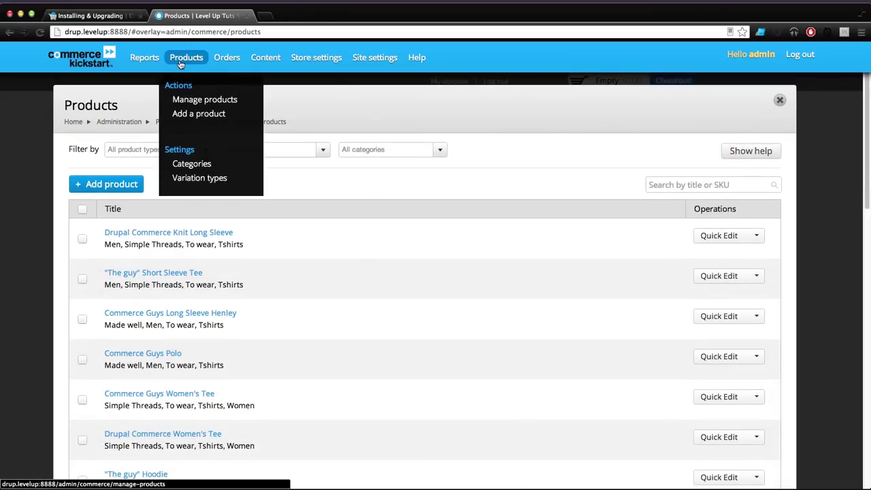
pyautogui.click(189, 100)
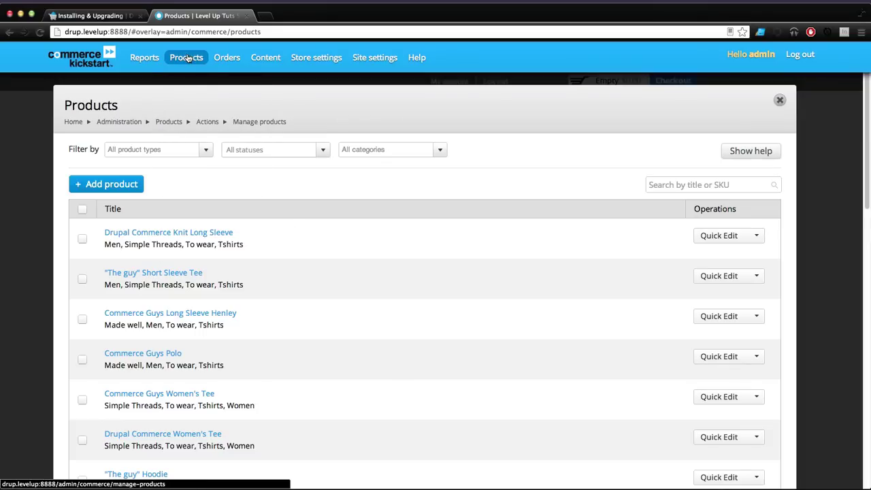
# Show the product types for a new product, then switch to the Add content list
pyautogui.moveTo(187, 58)
pyautogui.click(202, 117)
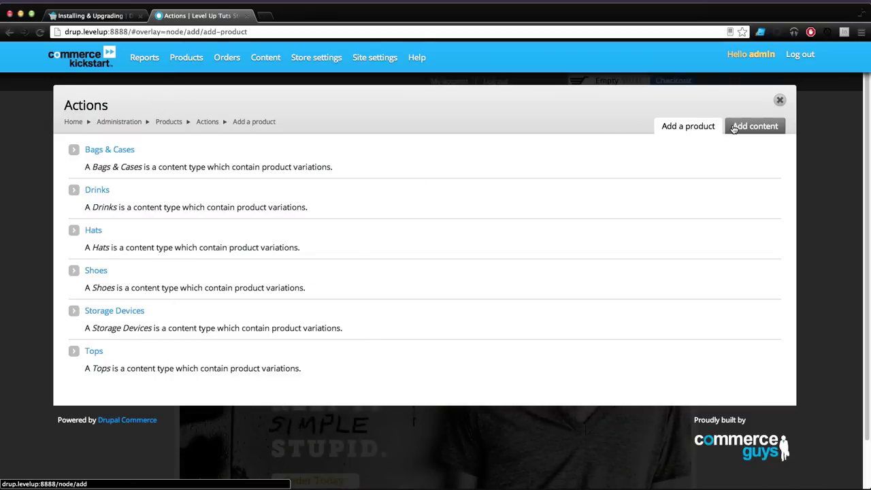
pyautogui.click(773, 128)
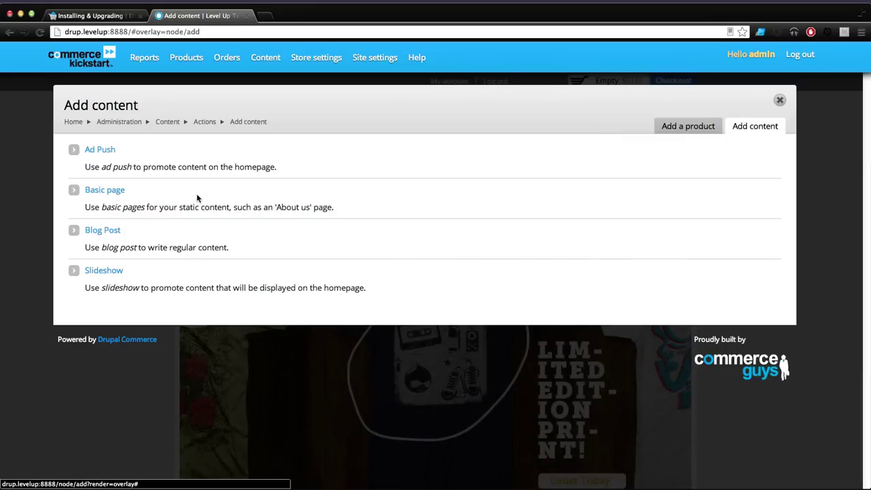
# Highlight the Basic page, Ad Push, Blog Post and Slideshow descriptions
pyautogui.moveTo(146, 207); pyautogui.dragTo(85, 207)
pyautogui.doubleClick(151, 207)
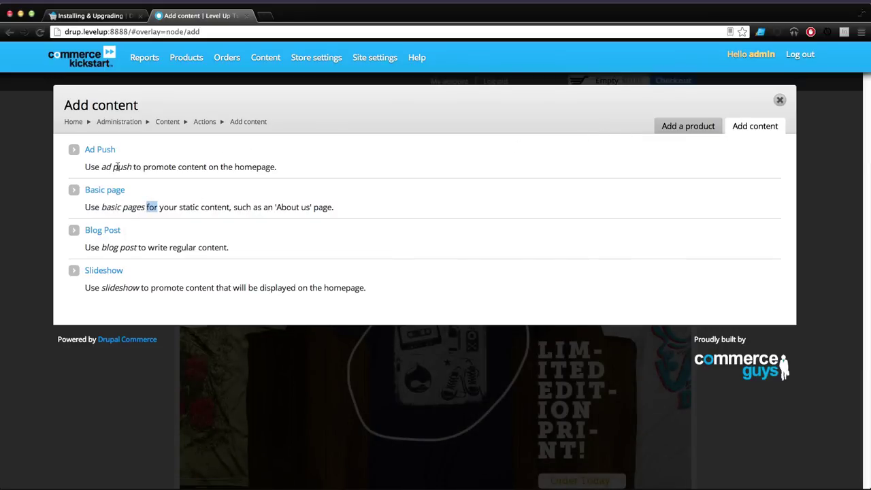
pyautogui.moveTo(100, 167); pyautogui.dragTo(236, 167)
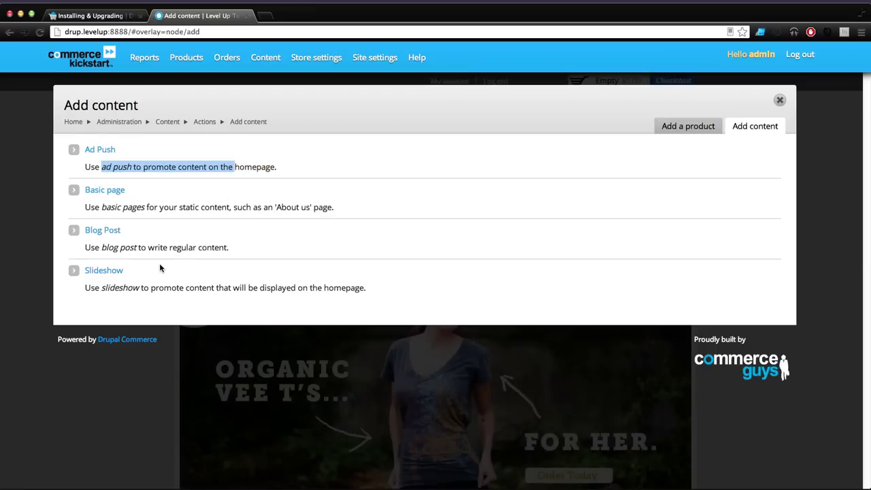
pyautogui.click(134, 248)
pyautogui.moveTo(102, 247); pyautogui.dragTo(140, 248)
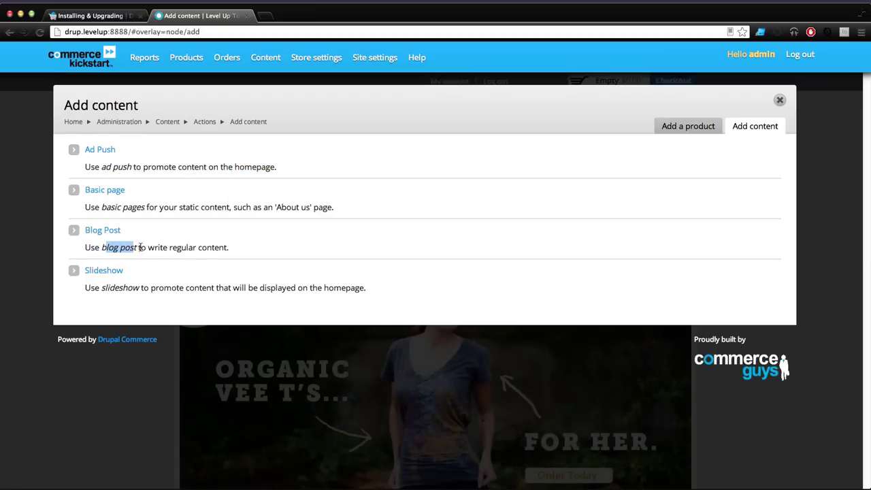
pyautogui.moveTo(366, 288); pyautogui.dragTo(102, 288)
pyautogui.doubleClick(117, 287)
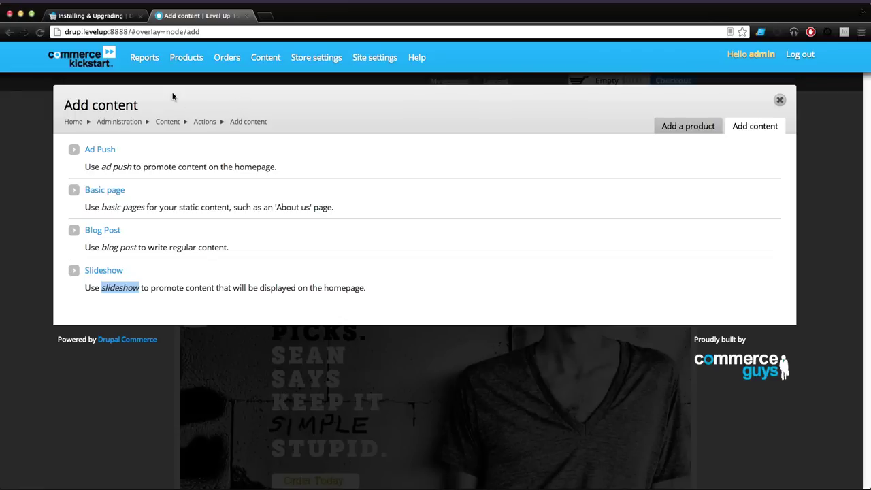
pyautogui.moveTo(186, 57)
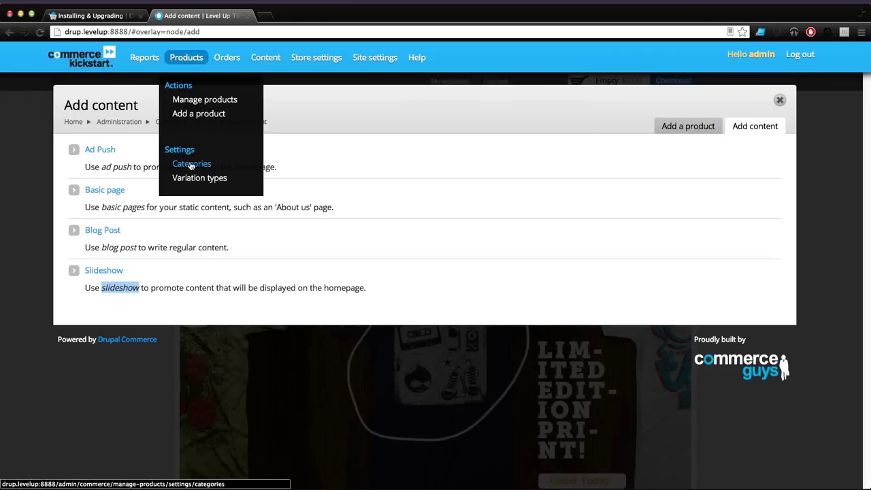
# Open product Categories and list the Bag size terms: 13", 15", 17" and One Size
pyautogui.click(191, 165)
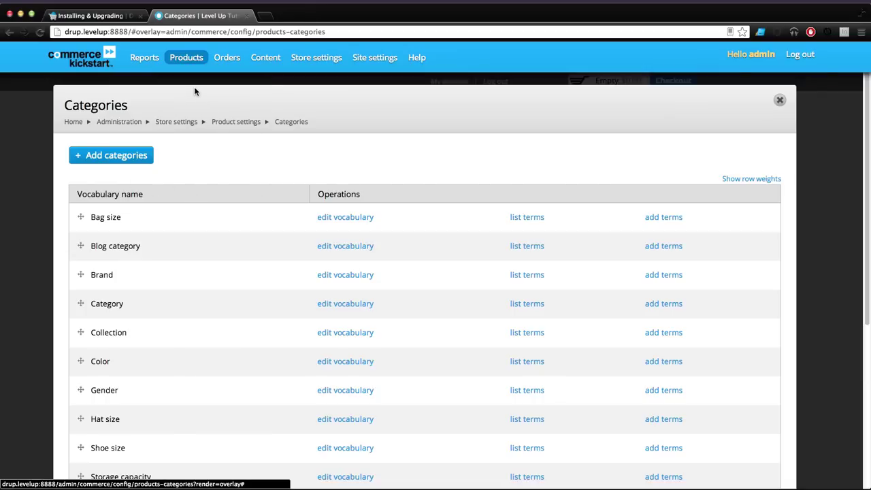
pyautogui.scroll(-3, 219, 156)
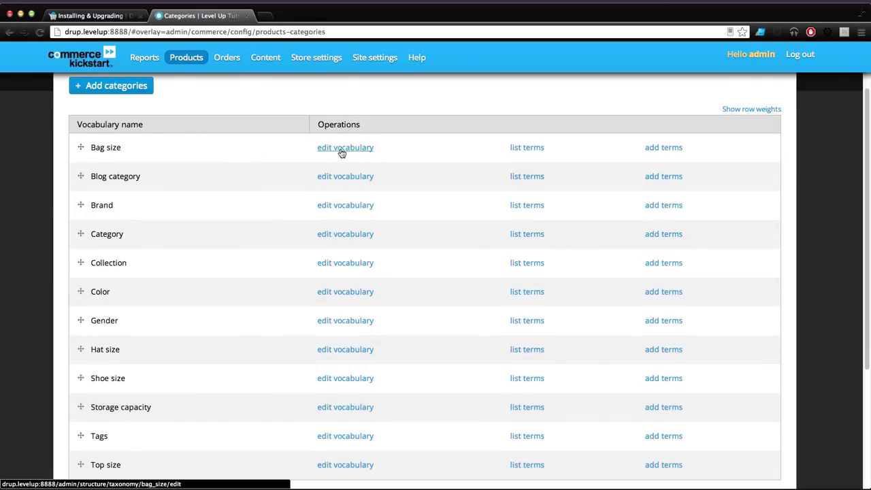
pyautogui.click(527, 147)
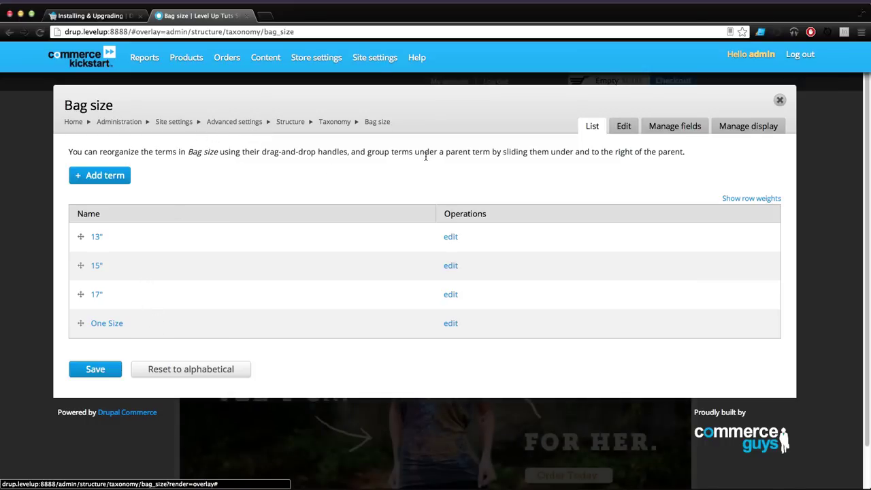
# Open product Variation types and highlight the Bags & Cases, Storage Devices and Tops rows
pyautogui.moveTo(187, 58)
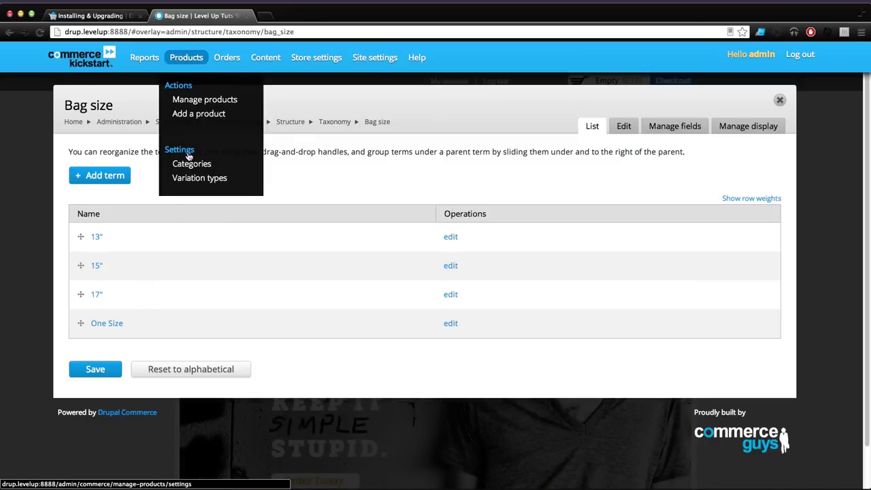
pyautogui.click(183, 179)
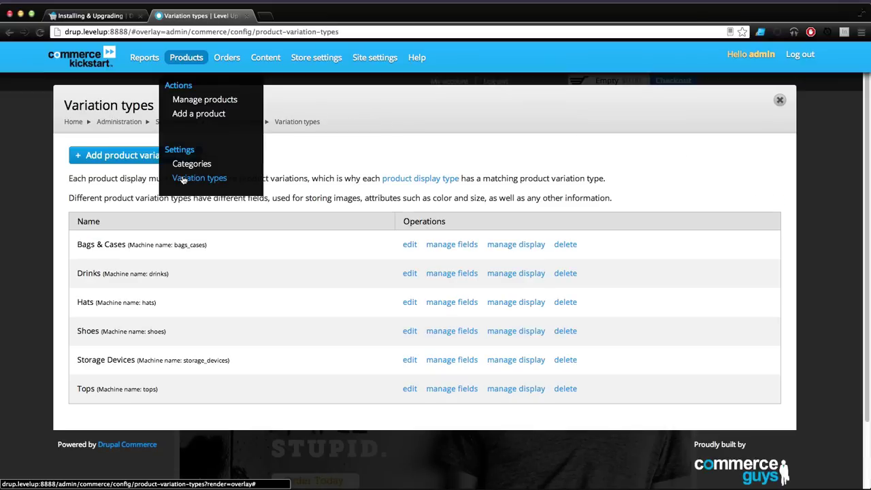
pyautogui.moveTo(213, 244); pyautogui.dragTo(115, 245)
pyautogui.click(198, 244)
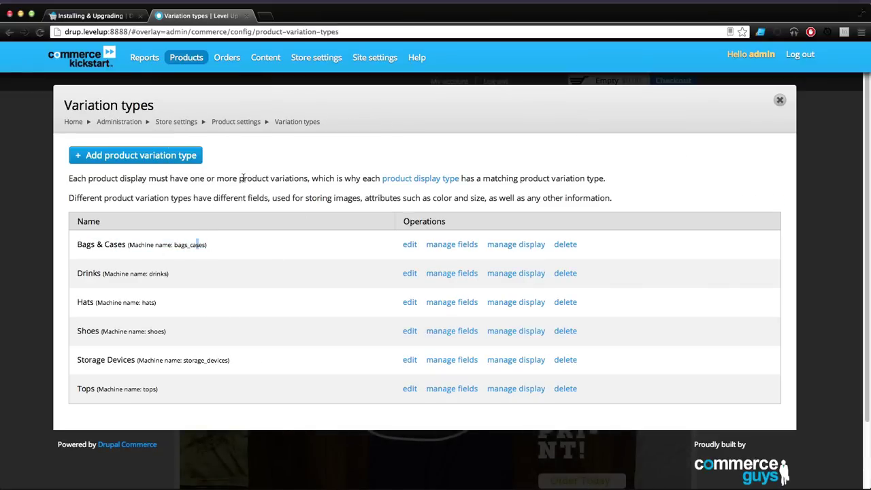
pyautogui.moveTo(195, 245); pyautogui.dragTo(350, 260)
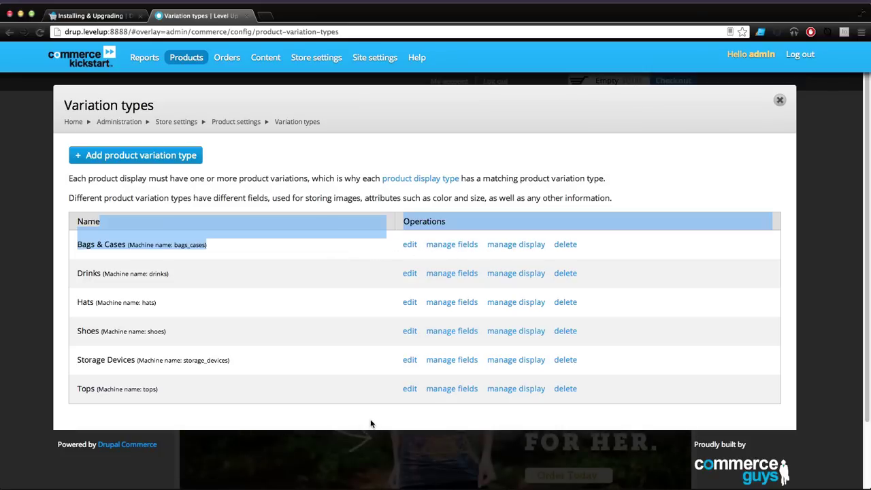
pyautogui.click(313, 178)
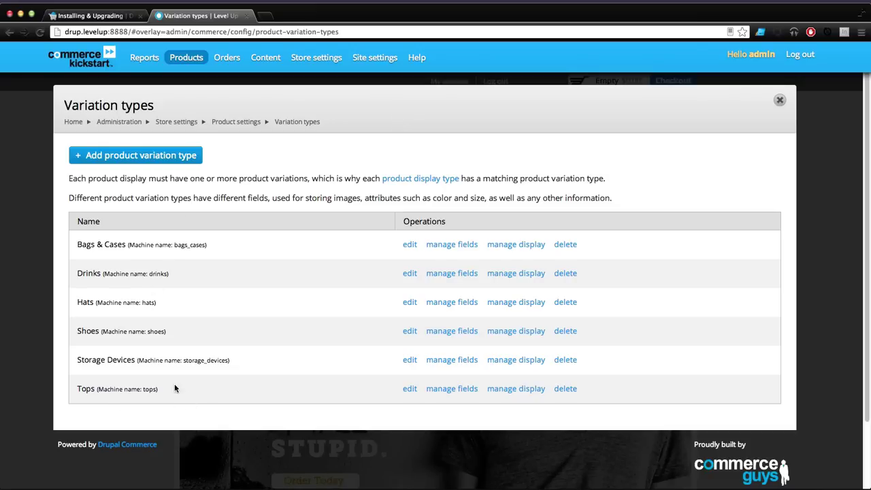
pyautogui.moveTo(175, 389); pyautogui.dragTo(186, 349)
pyautogui.click(157, 348)
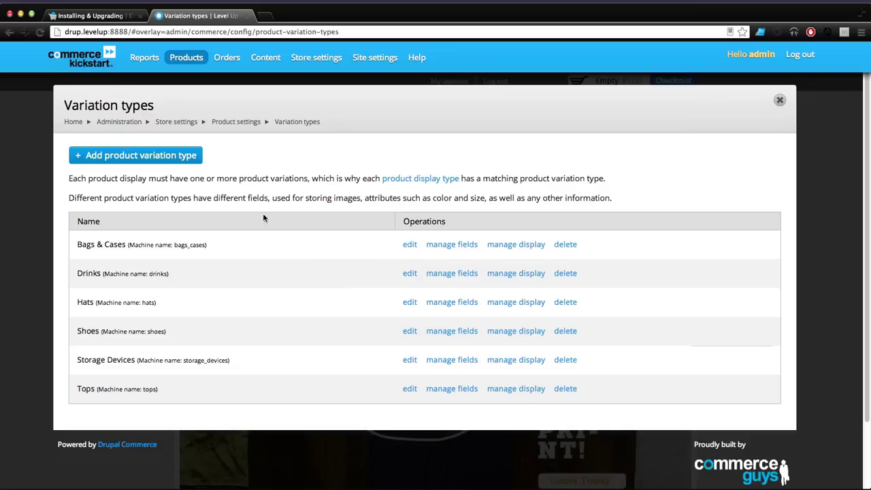
# Open the store orders list and preview order 3's details inline
pyautogui.click(219, 59)
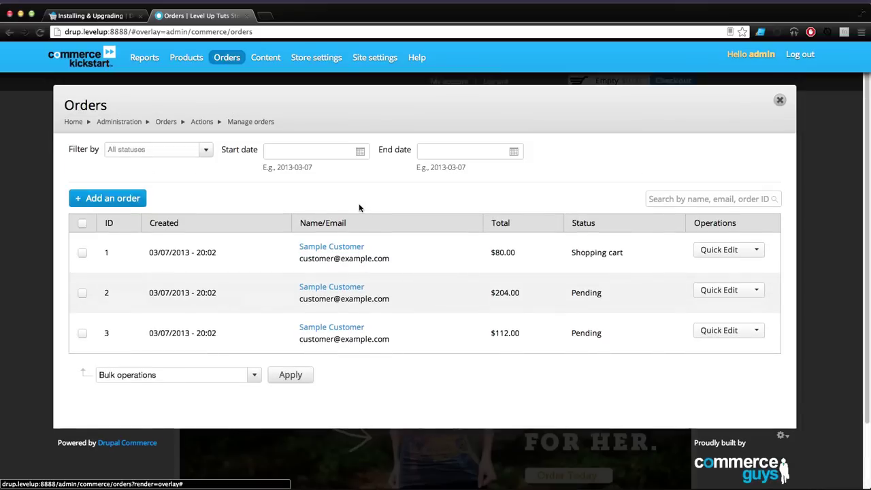
pyautogui.click(602, 321)
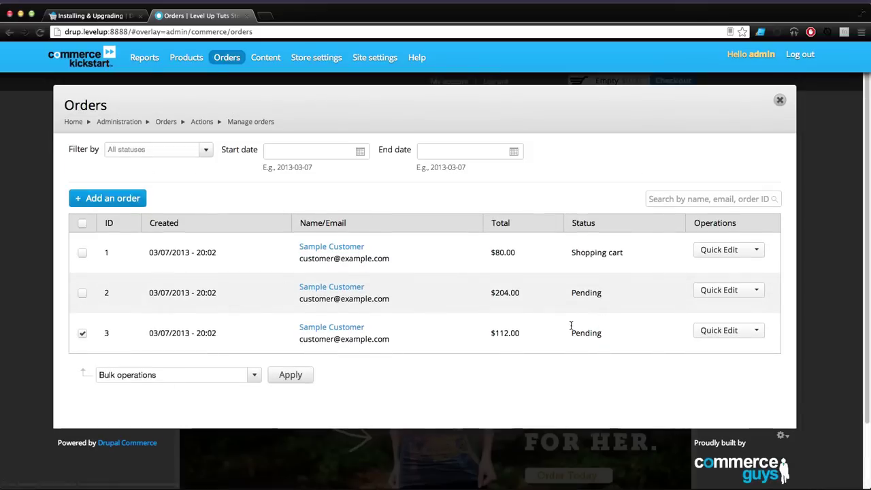
pyautogui.click(729, 331)
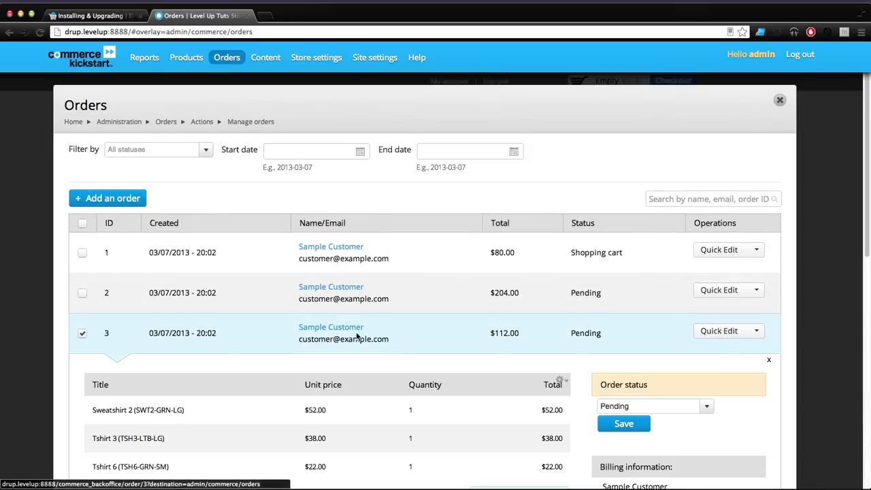
pyautogui.scroll(-5, 359, 337)
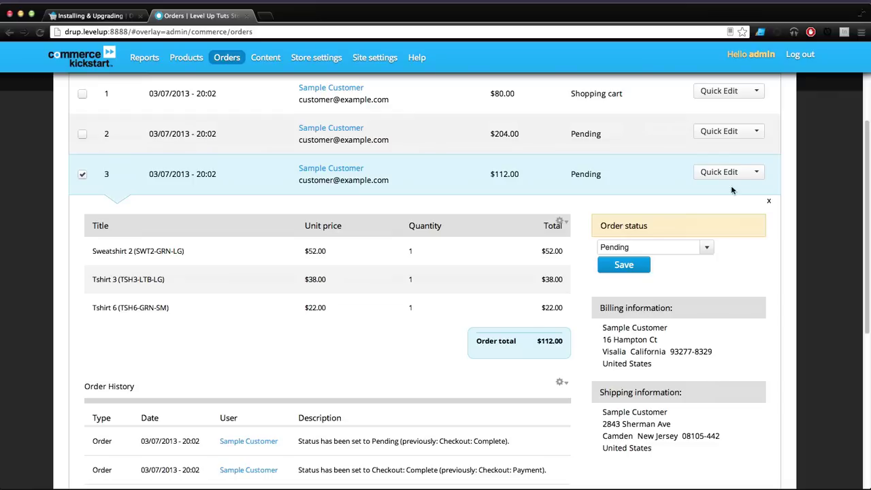
# Open order 2 for editing and review its line items
pyautogui.click(757, 134)
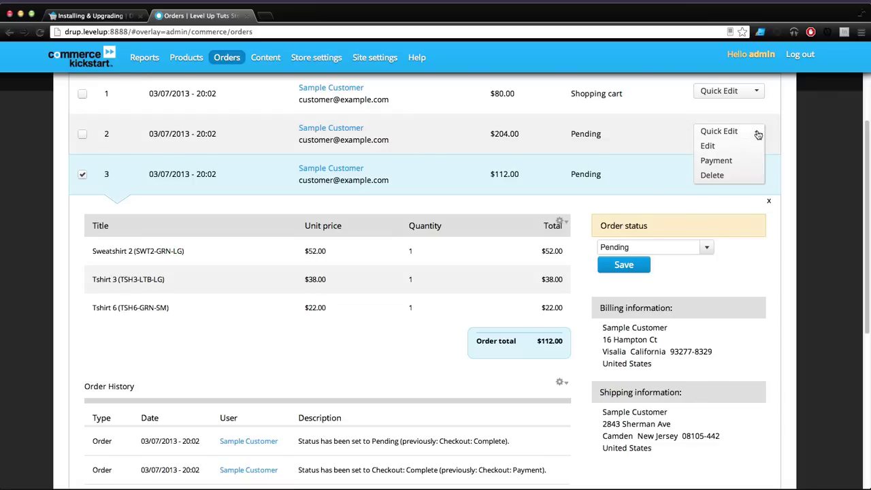
pyautogui.click(711, 146)
pyautogui.scroll(-3, 361, 199)
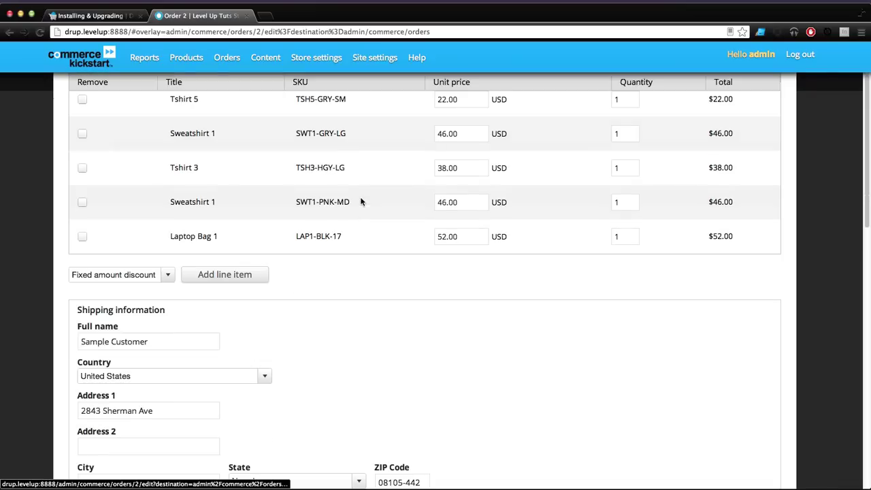
pyautogui.scroll(3, 361, 198)
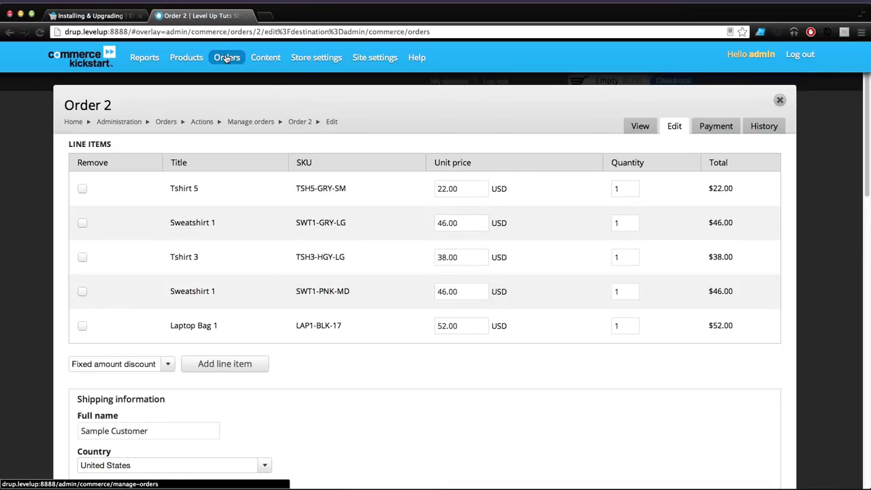
# Start a new order, add a Fixed amount discount line item, and review billing and status sections
pyautogui.moveTo(227, 57)
pyautogui.click(231, 115)
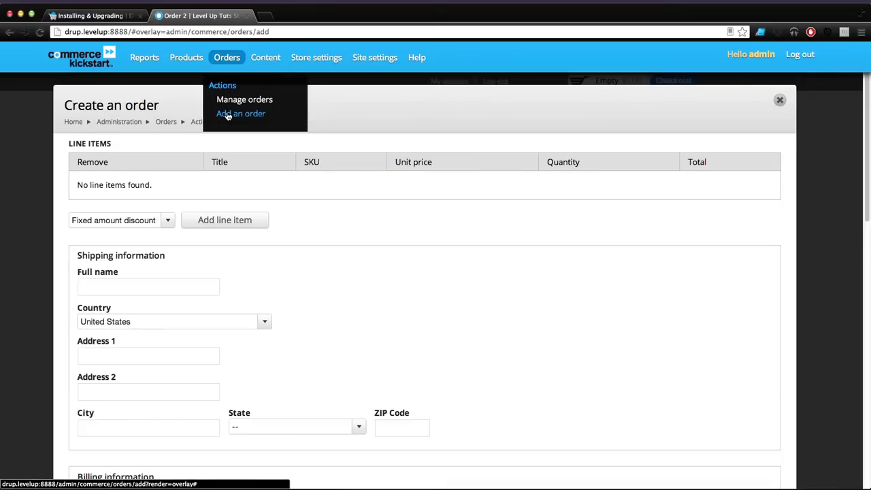
pyautogui.click(216, 224)
pyautogui.click(142, 214)
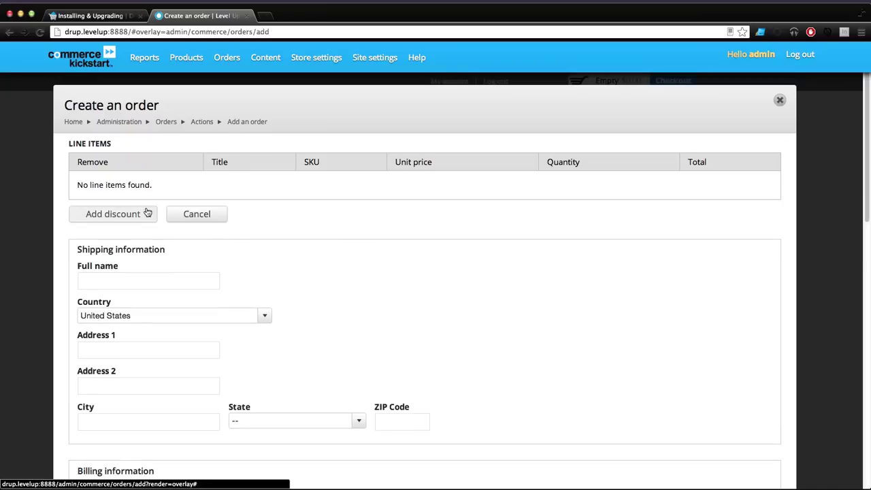
pyautogui.scroll(-5, 187, 227)
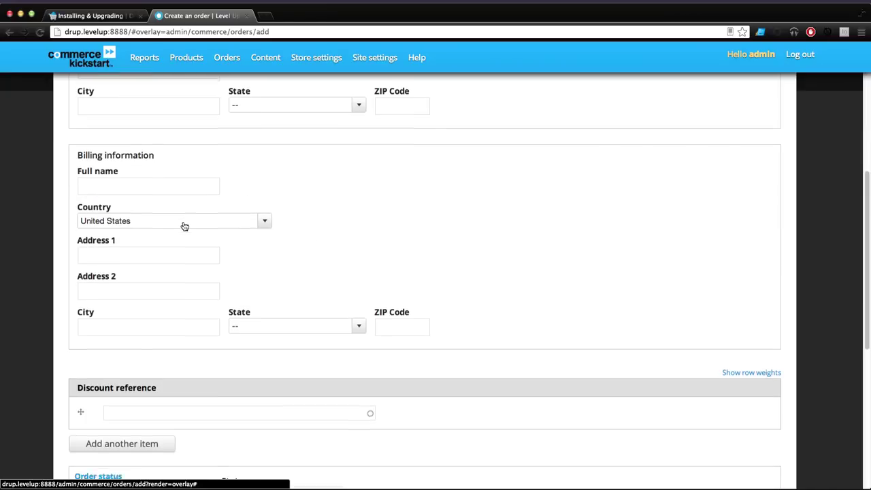
pyautogui.scroll(-5, 184, 224)
pyautogui.scroll(4, 184, 225)
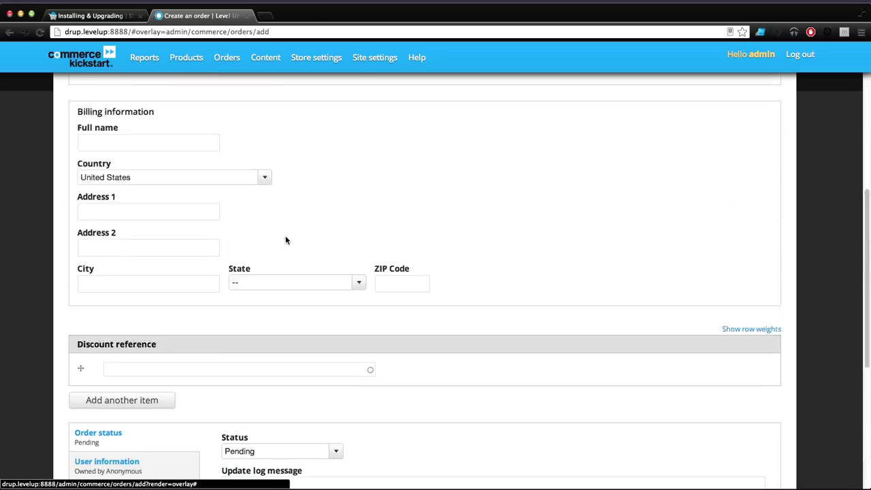
pyautogui.scroll(6, 285, 236)
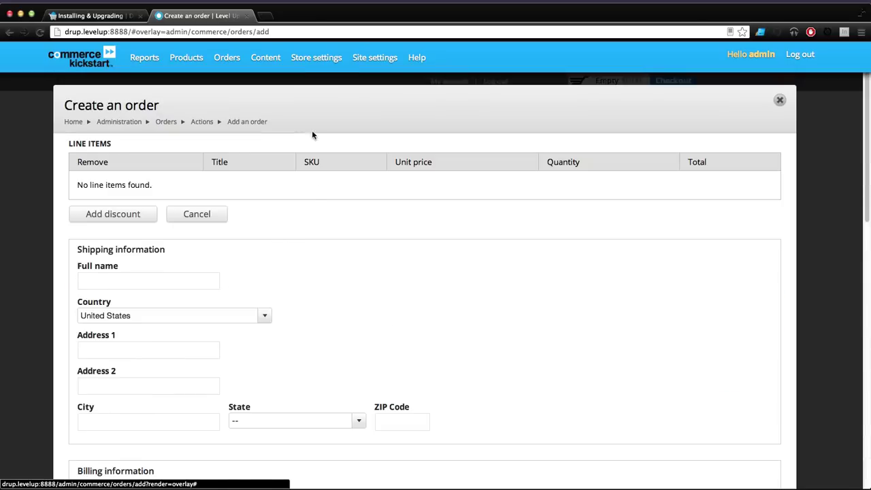
# Open Manage content listing the Slideshow, Blog Post, Ad Push and Basic page items
pyautogui.click(264, 61)
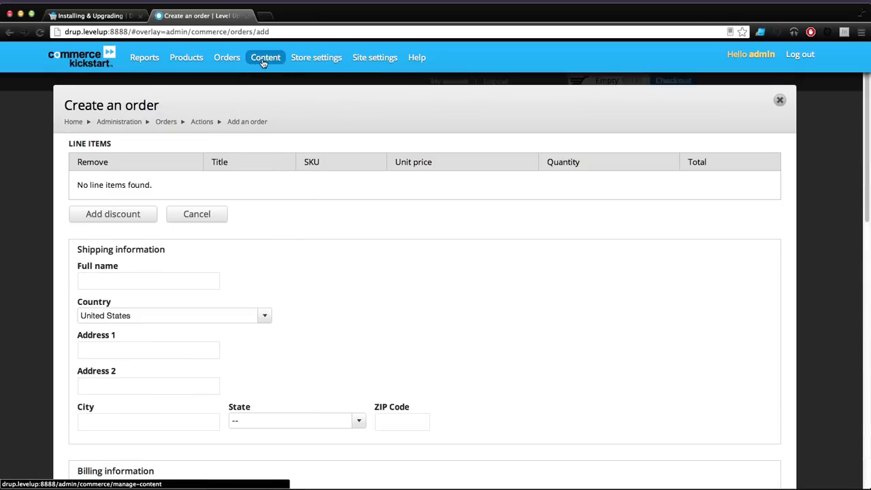
pyautogui.moveTo(264, 61)
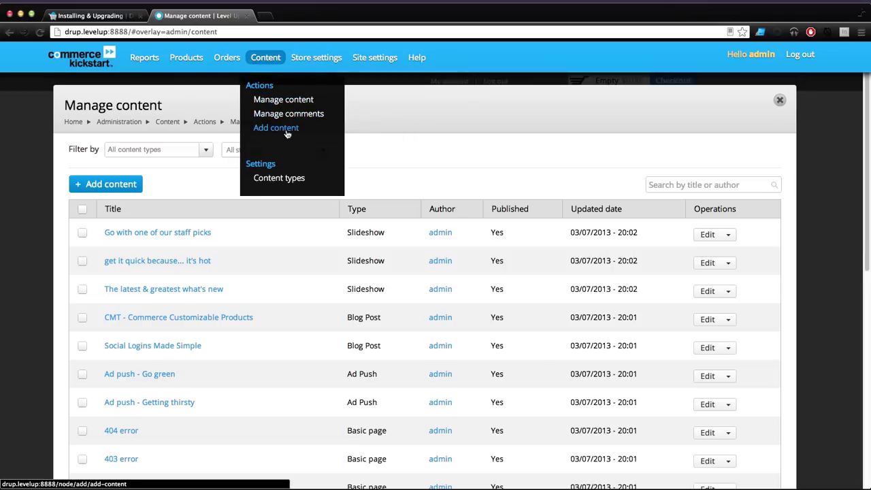
# Open the Content types list and highlight the Ad Push and Bags & Cases rows
pyautogui.click(277, 184)
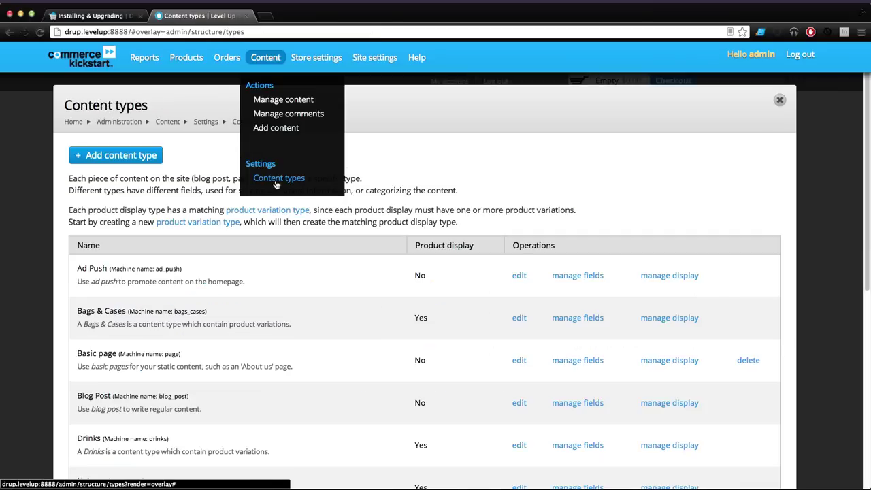
pyautogui.scroll(-3, 169, 306)
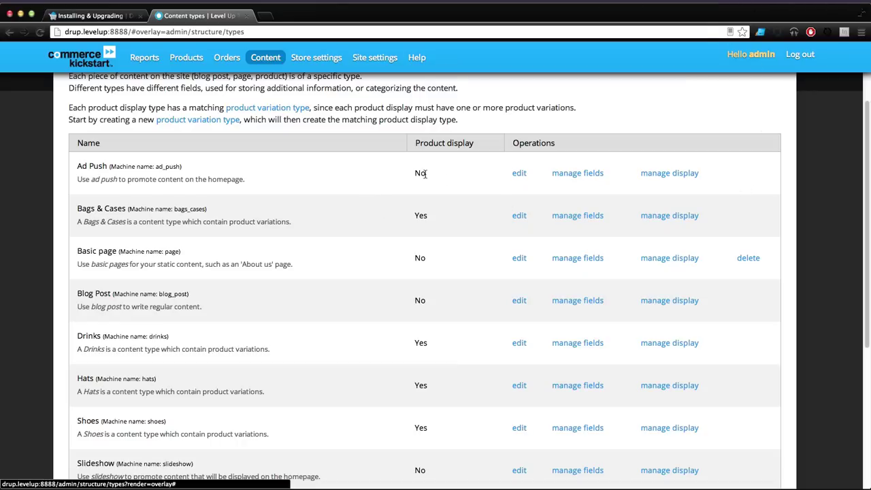
pyautogui.scroll(3, 402, 191)
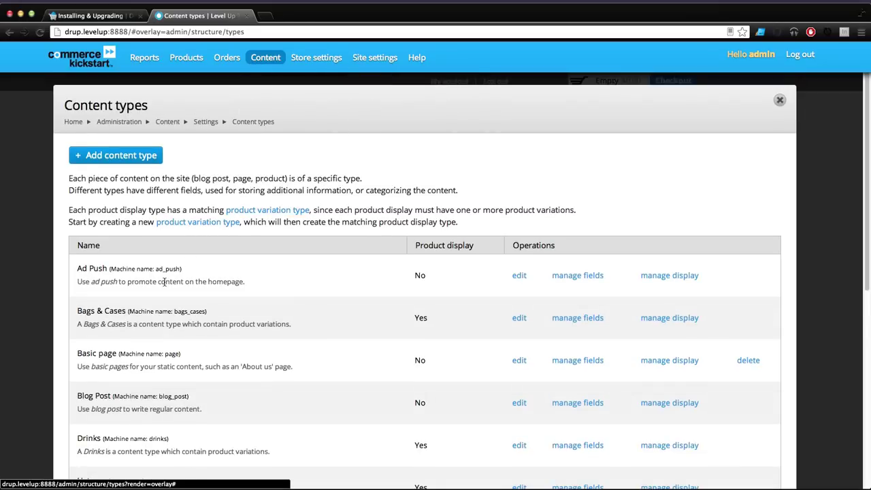
pyautogui.tripleClick(133, 267)
pyautogui.click(133, 268)
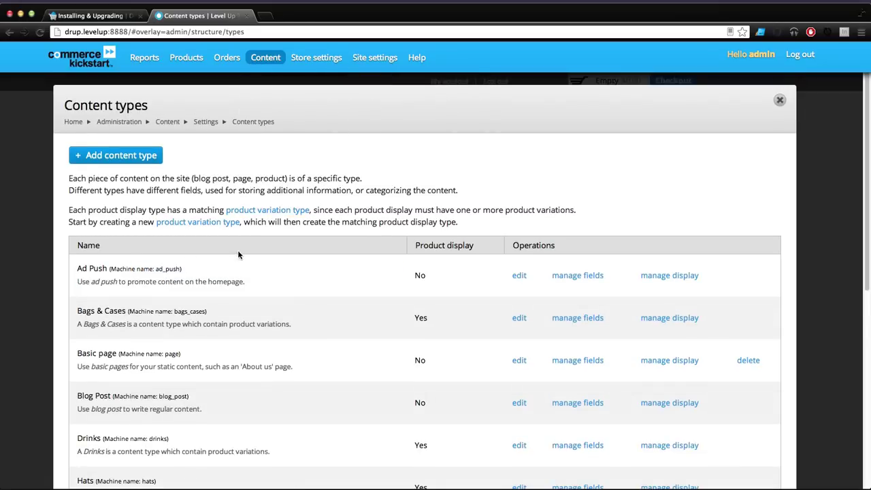
pyautogui.tripleClick(383, 317)
pyautogui.moveTo(383, 317); pyautogui.dragTo(204, 313)
pyautogui.click(206, 323)
# Highlight the Product display column: Yes for Bags & Cases, No for Basic page
pyautogui.moveTo(415, 246); pyautogui.dragTo(483, 248)
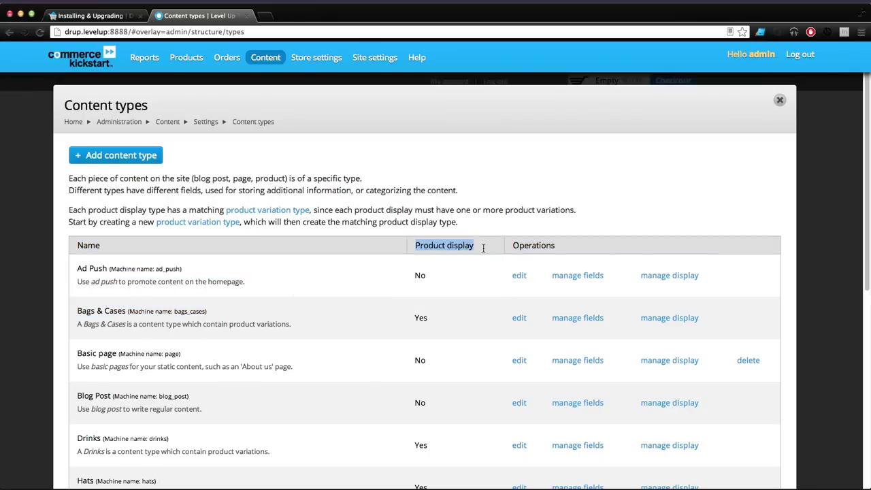
pyautogui.click(453, 316)
pyautogui.doubleClick(418, 318)
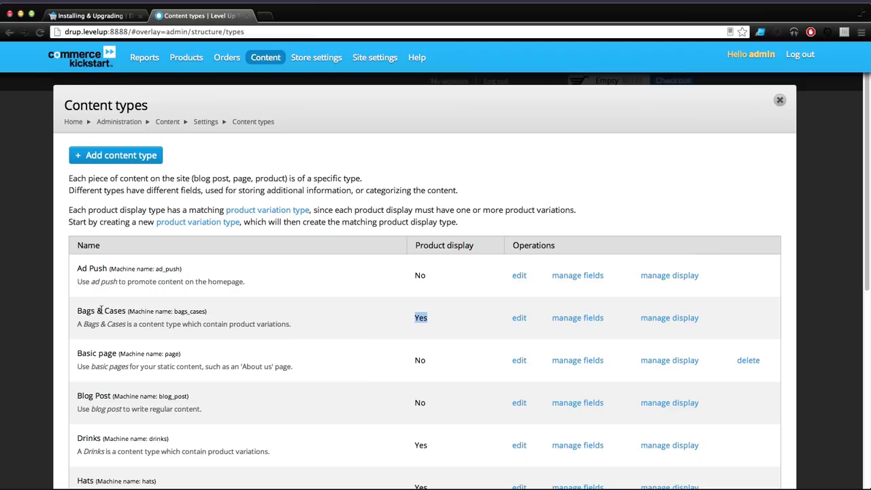
pyautogui.moveTo(213, 367); pyautogui.dragTo(77, 354)
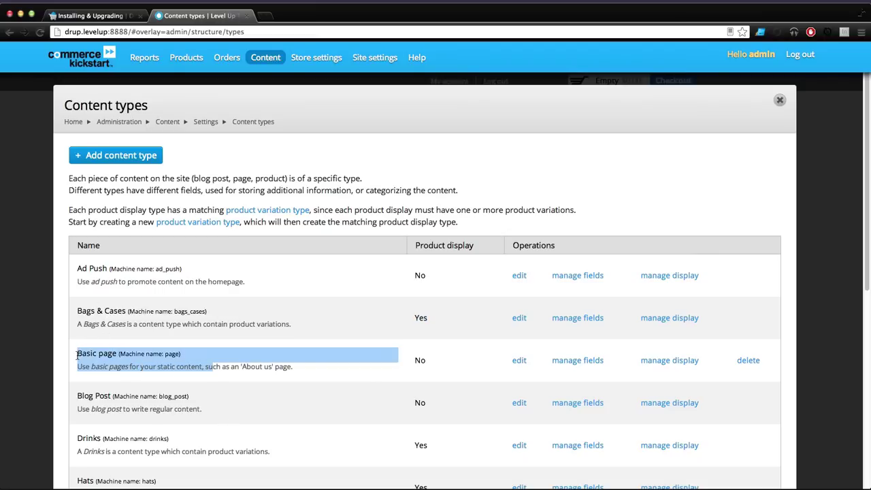
pyautogui.tripleClick(429, 360)
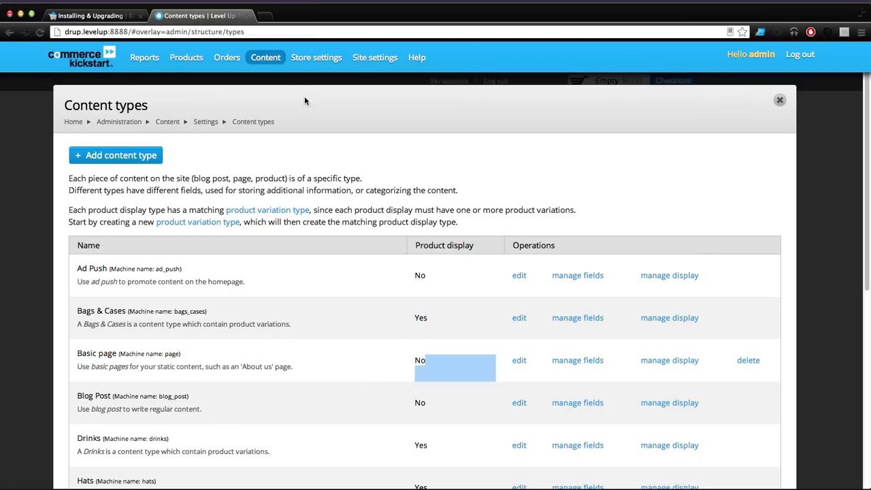
pyautogui.click(252, 80)
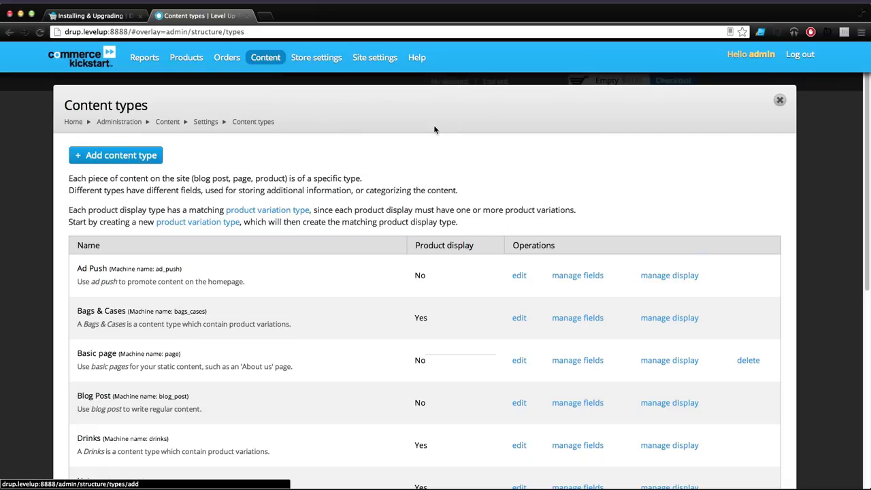
# Open the Site settings overview and preview the Store settings menu
pyautogui.moveTo(314, 62)
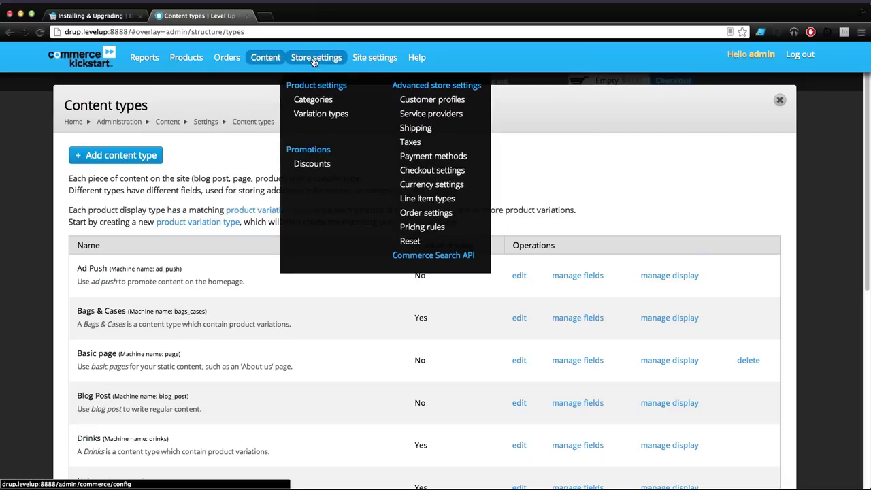
pyautogui.click(361, 61)
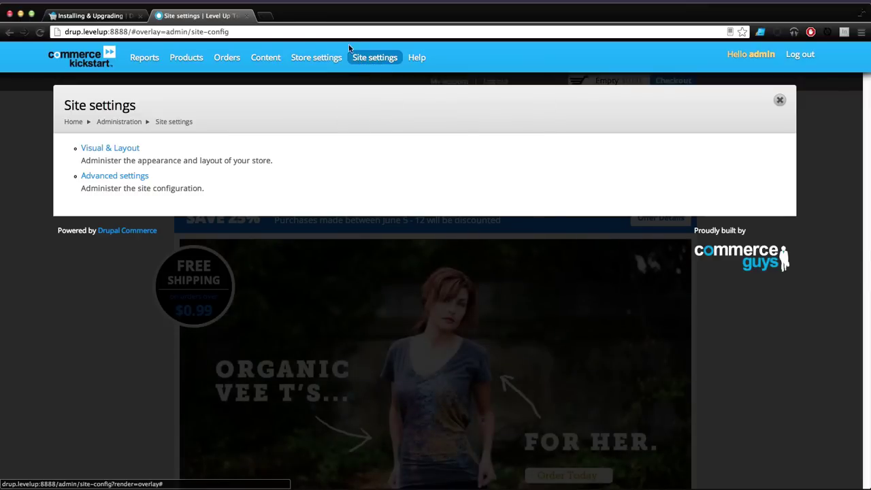
pyautogui.moveTo(311, 59)
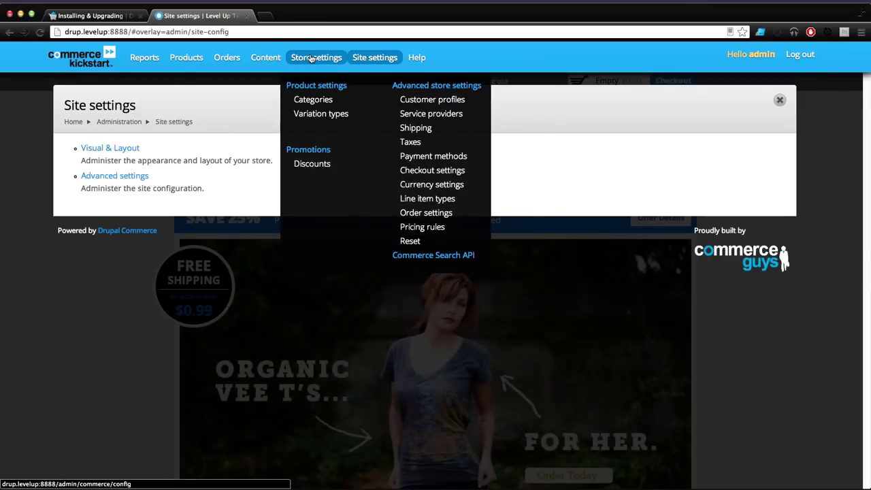